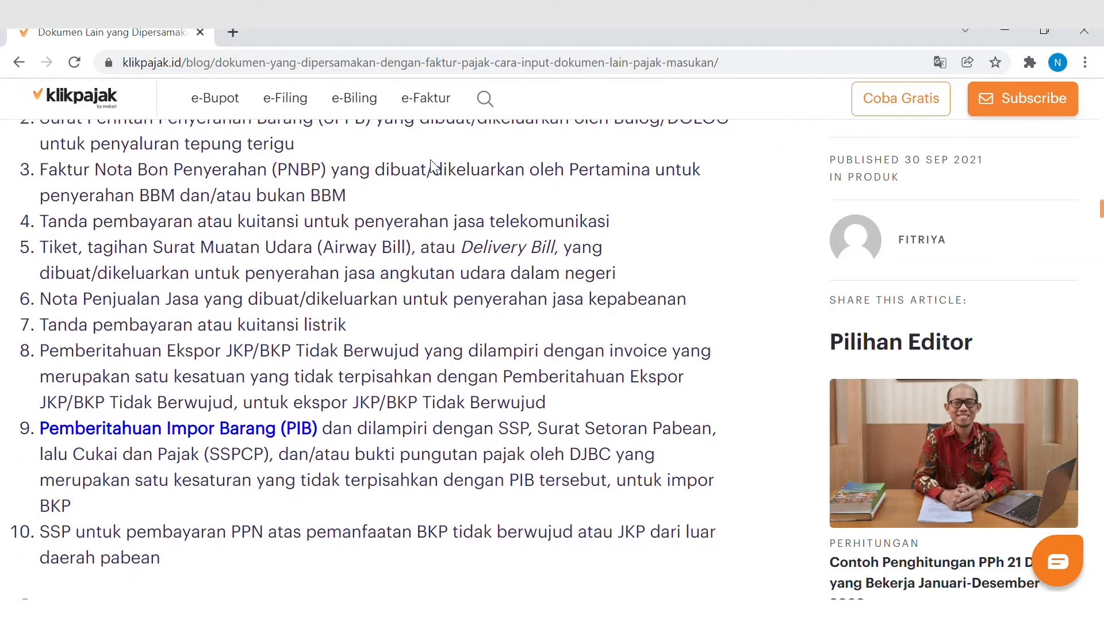
{"action": "scroll", "coordinate": [434, 167], "scroll_direction": "down", "scroll_amount": 1}
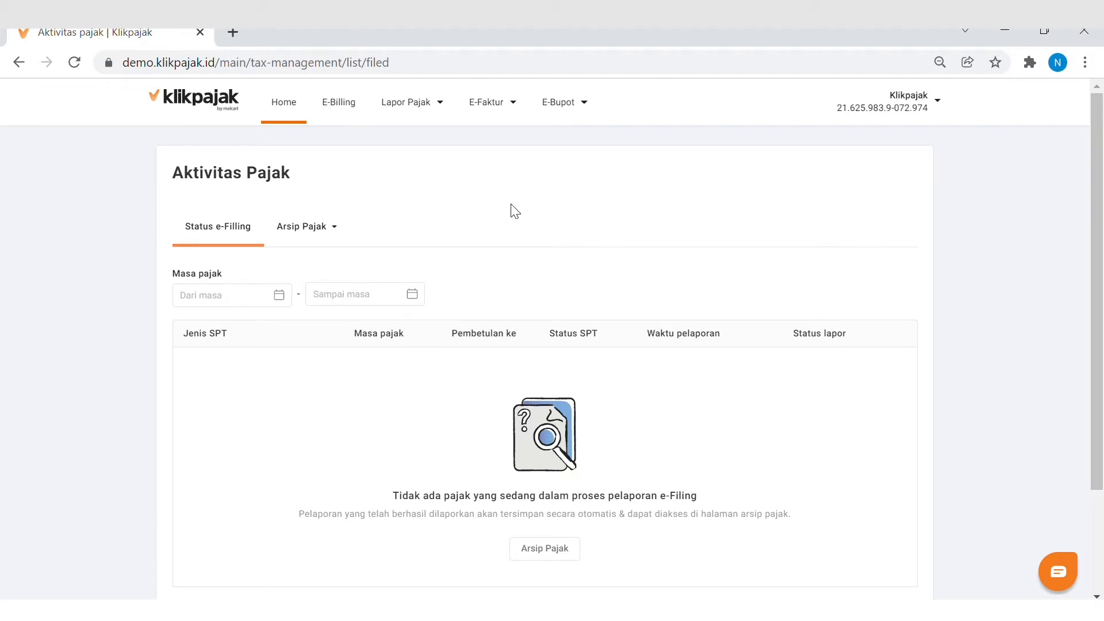
Start a new tax invoice import from the Impor Faktur Pajak list in Klikpajak's E-Faktur and show the available templates
{"action": "left_click", "coordinate": [501, 111]}
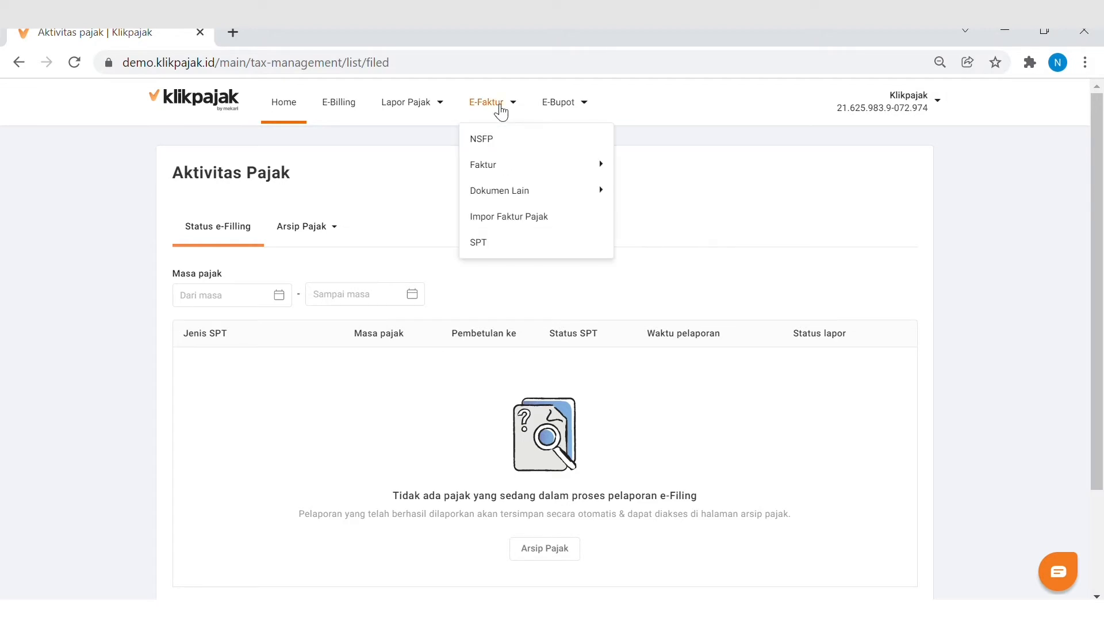
{"action": "left_click", "coordinate": [516, 221]}
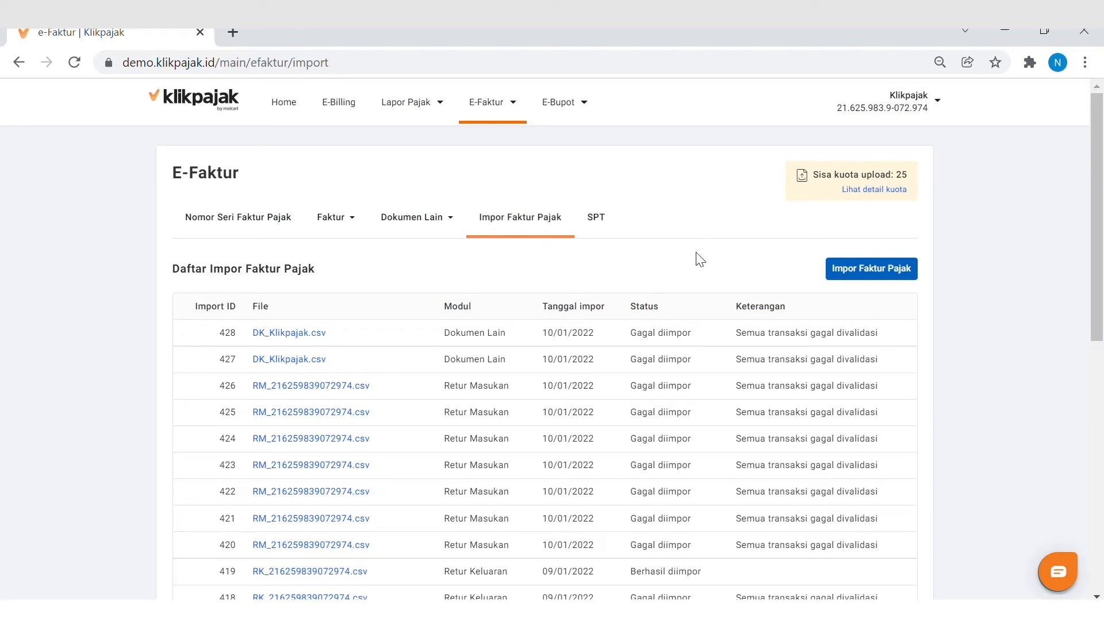
{"action": "left_click", "coordinate": [855, 273]}
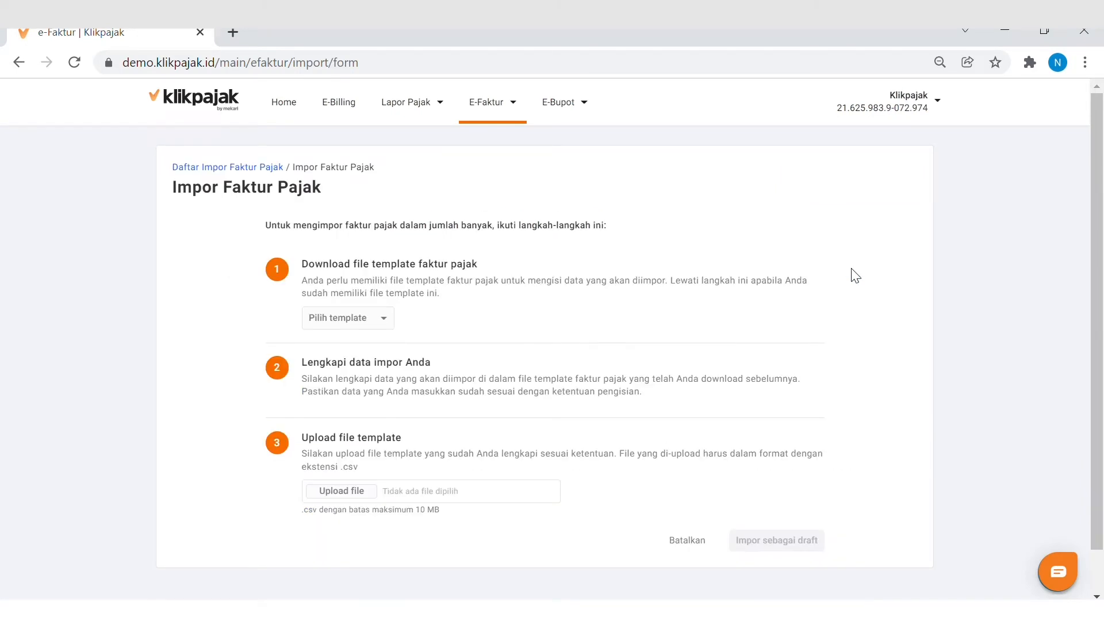
{"action": "left_click", "coordinate": [377, 326]}
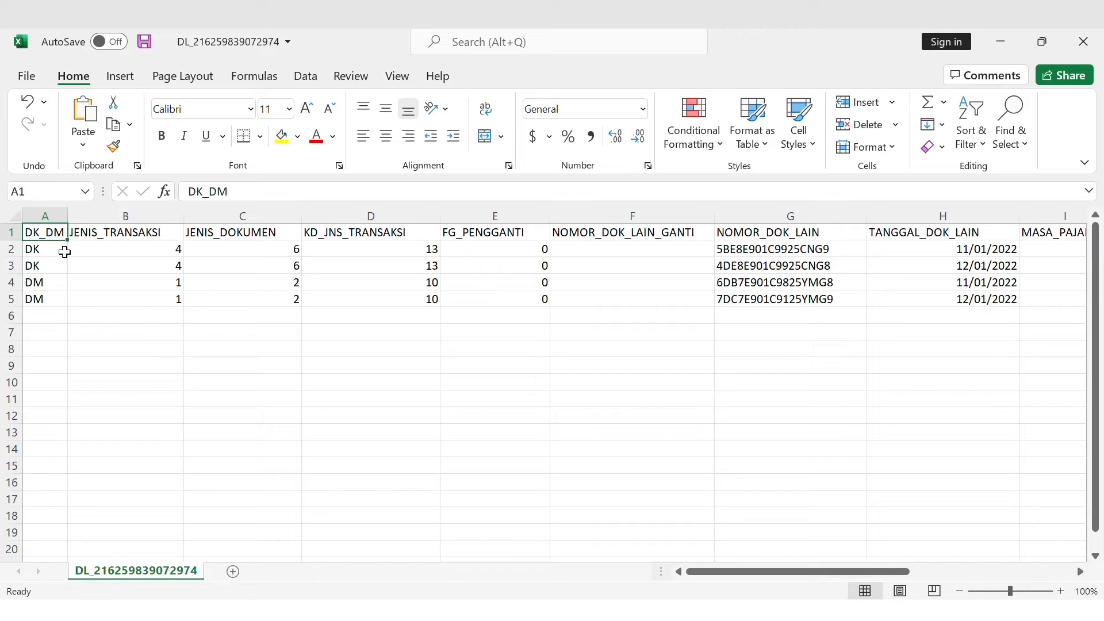
Switch to the Dokumen Lain CSV in Excel and examine its columns from DK_DM through TANGGAL_DOK_LAIN using the first data row
{"action": "key", "text": "Right"}
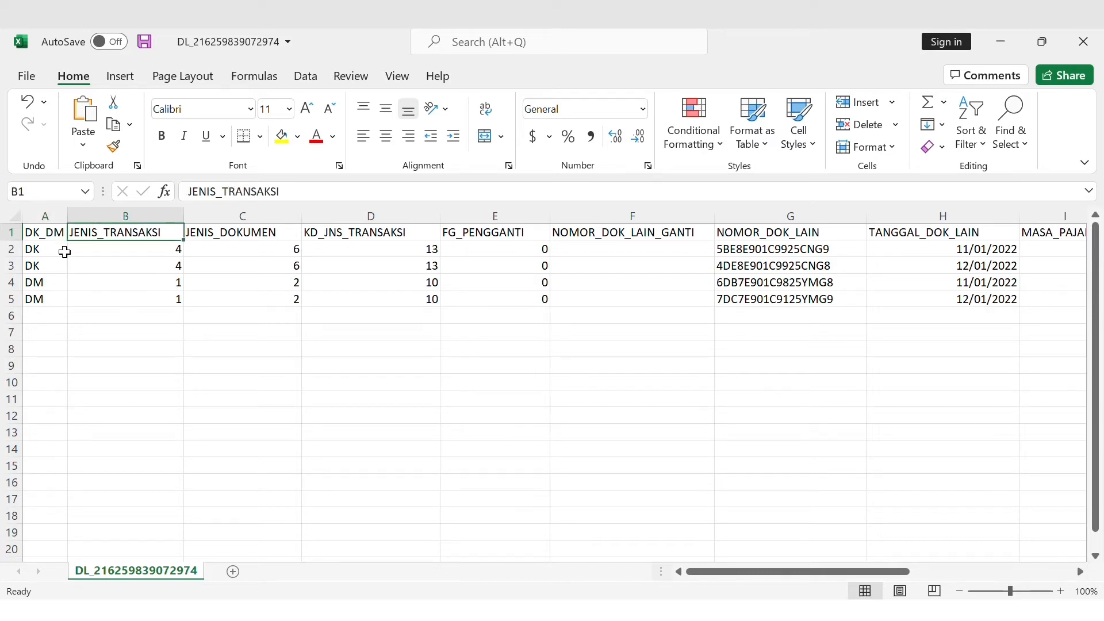
{"action": "key", "text": "Right"}
{"action": "key", "text": "Right"}
{"action": "key", "text": "ctrl+Right"}
{"action": "key", "text": "ctrl+Left"}
{"action": "left_click", "coordinate": [104, 256]}
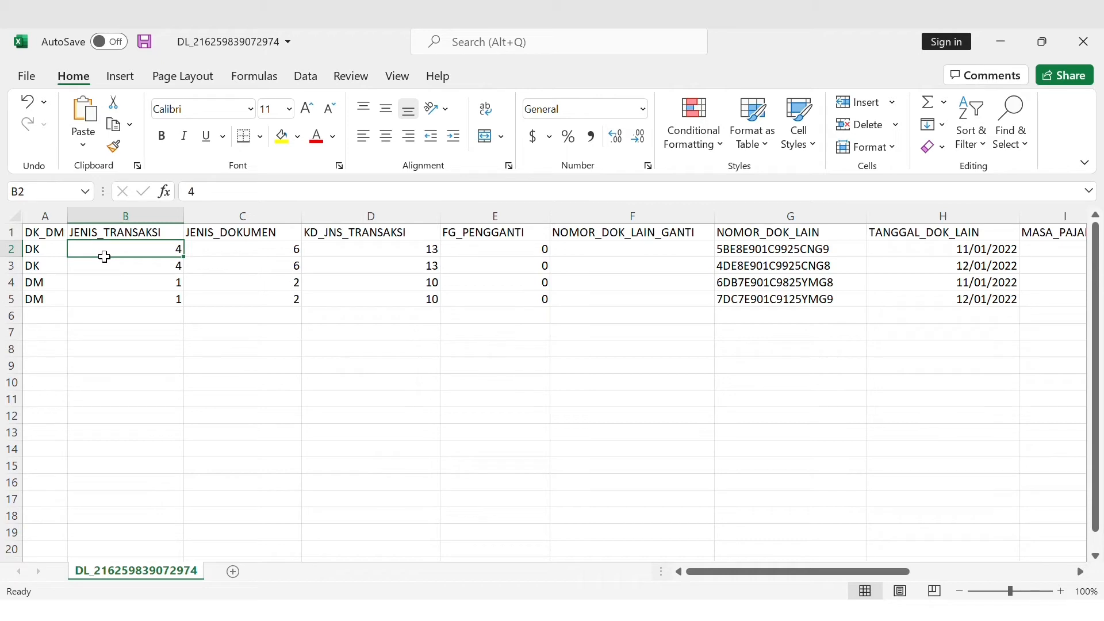
{"action": "key", "text": "Right"}
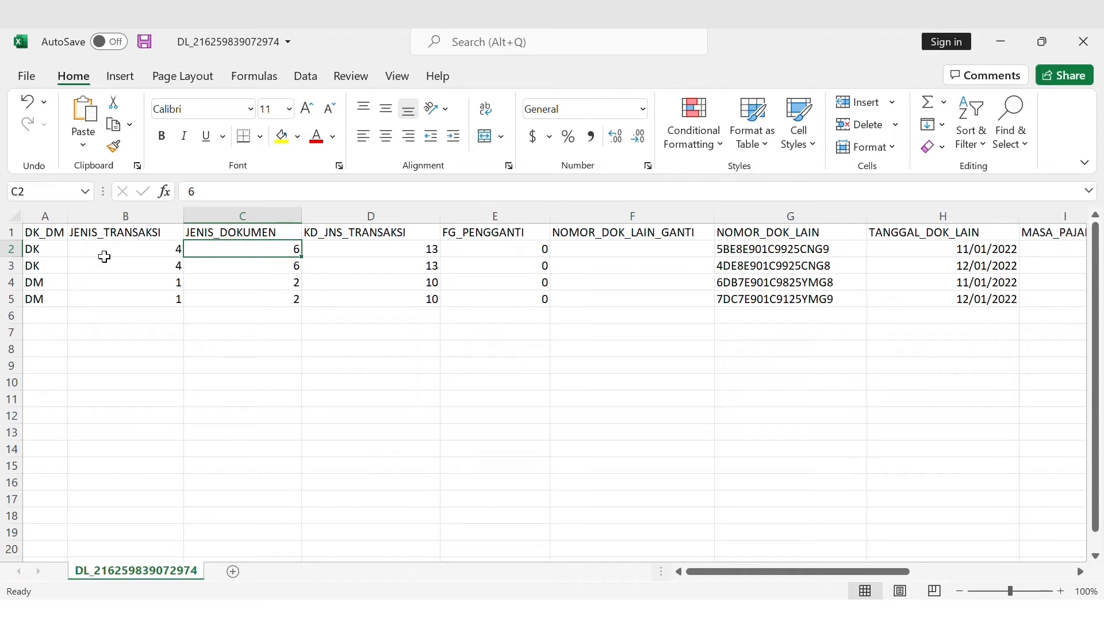
{"action": "key", "text": "Right"}
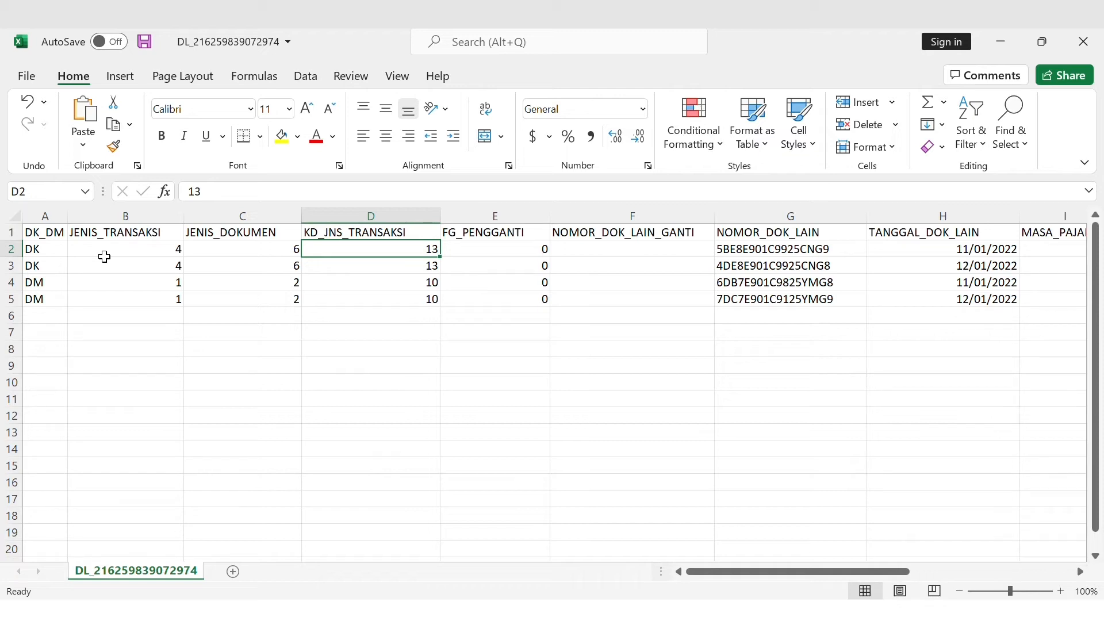
{"action": "key", "text": "Right"}
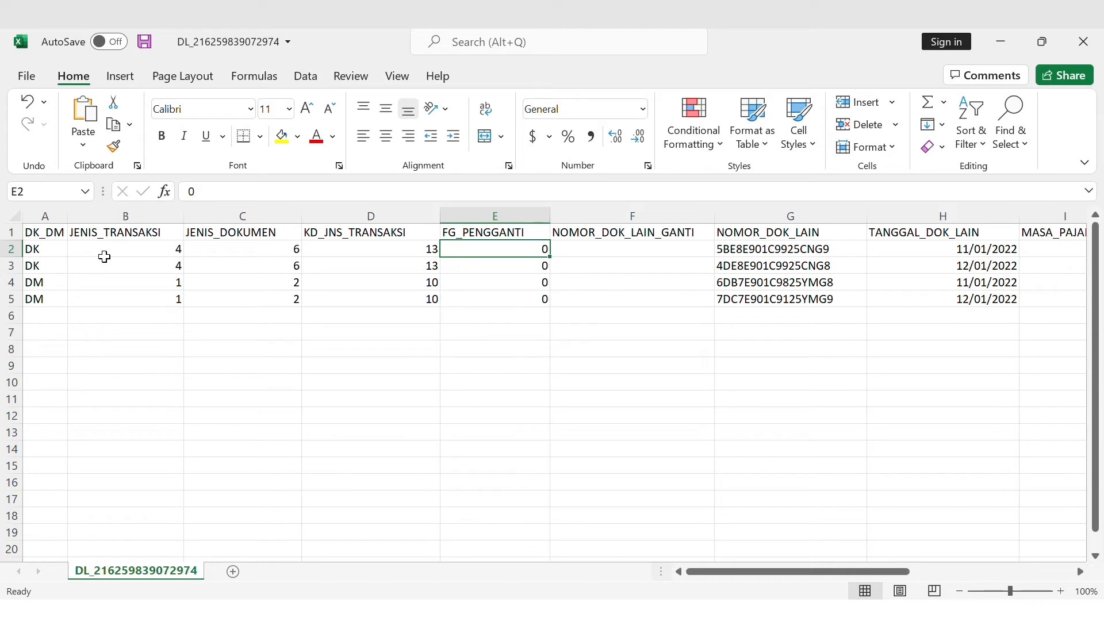
{"action": "key", "text": "Right"}
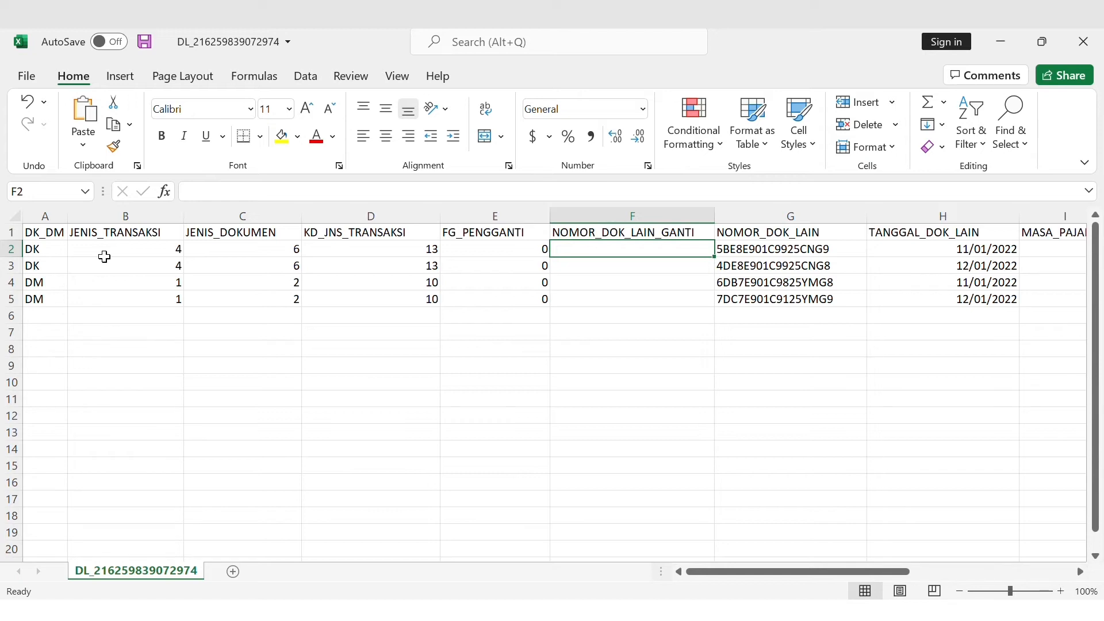
{"action": "key", "text": "Right"}
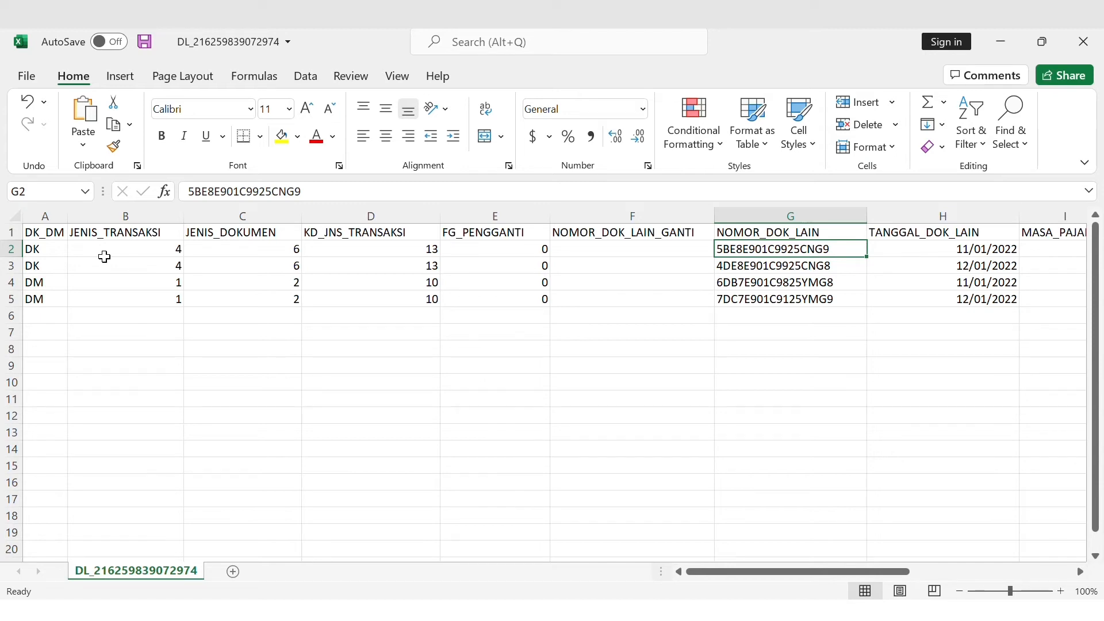
{"action": "key", "text": "Right"}
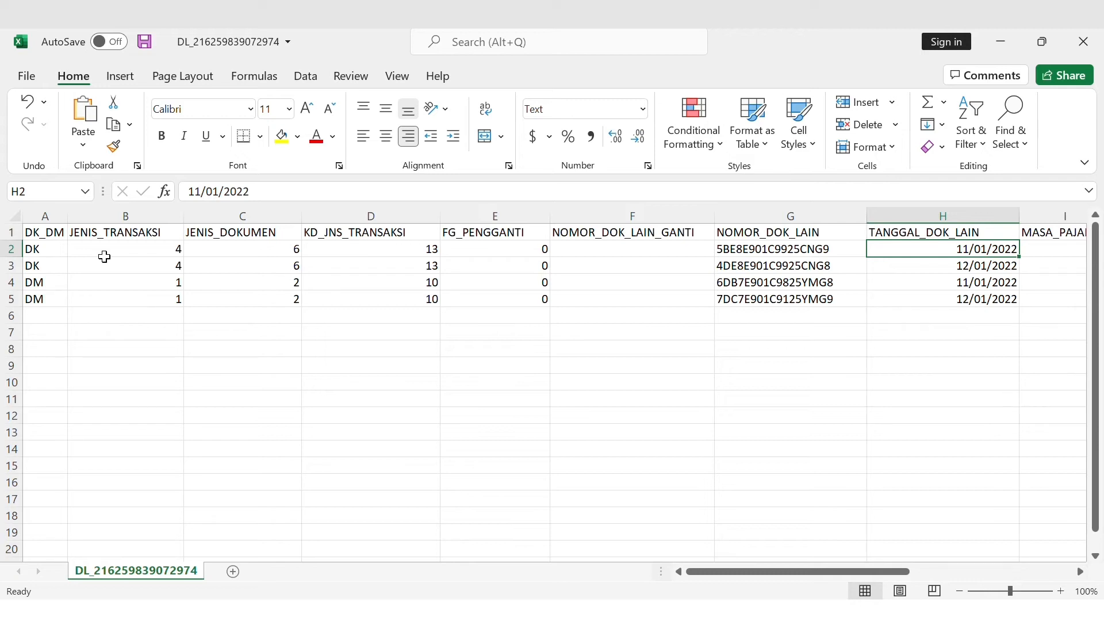
Examine the remaining columns of the first data row, from MASA_PAJAK through TGL_APPROVAL
{"action": "key", "text": "Right"}
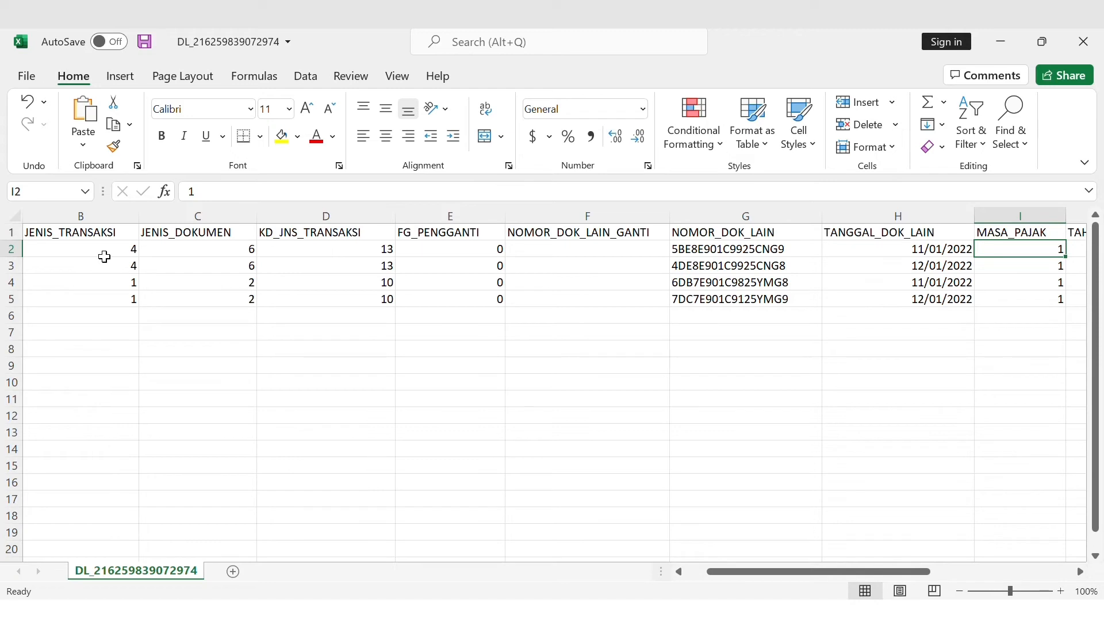
{"action": "key", "text": "Right"}
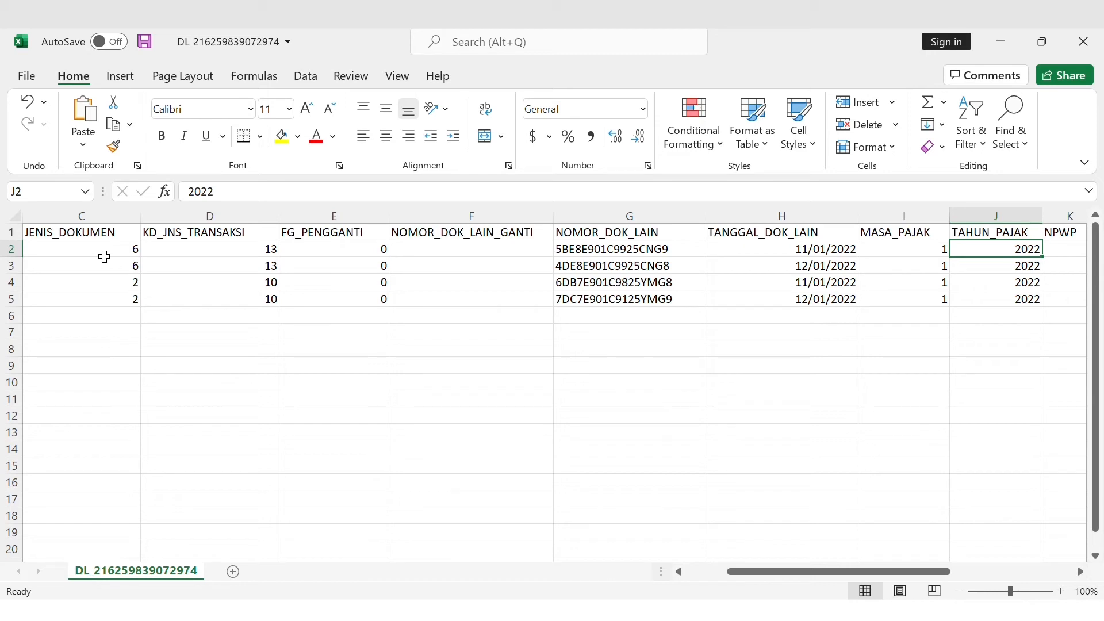
{"action": "key", "text": "Right"}
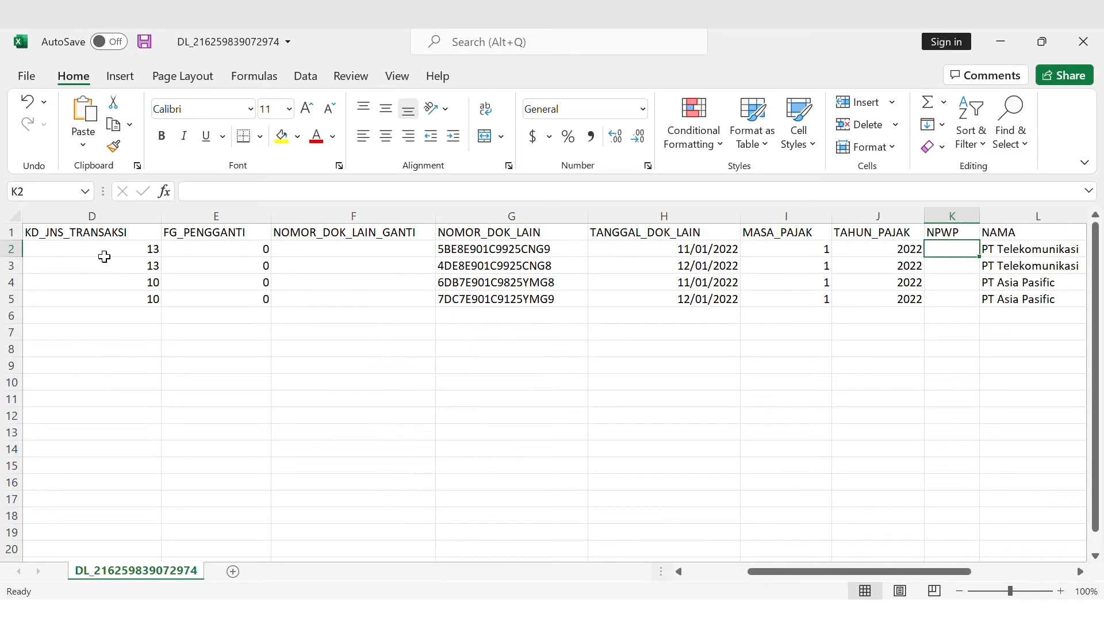
{"action": "key", "text": "Right"}
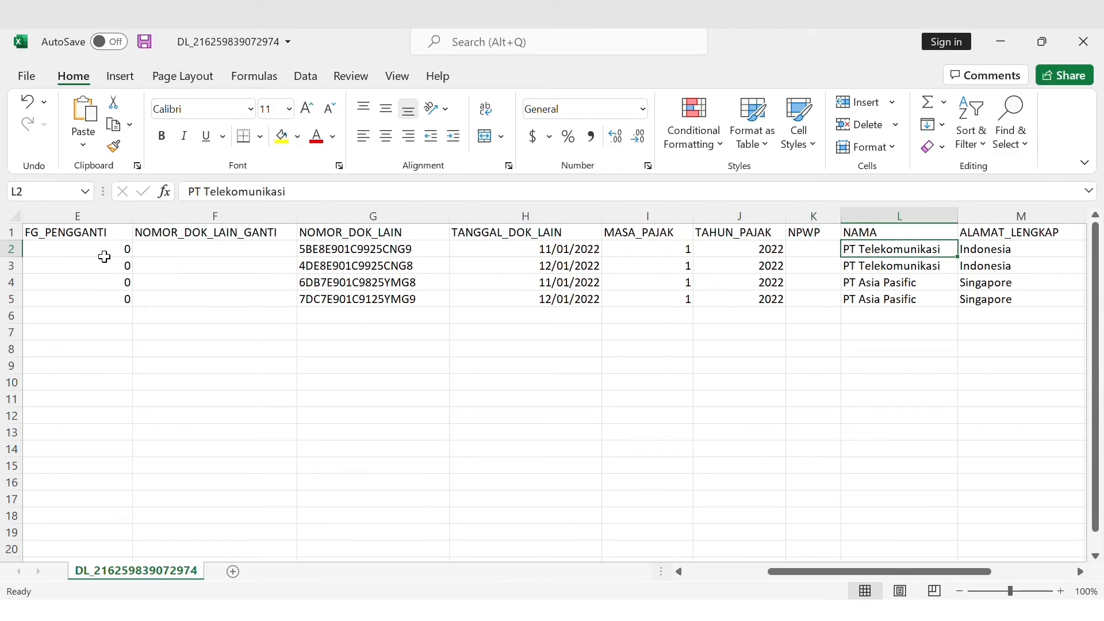
{"action": "key", "text": "Right"}
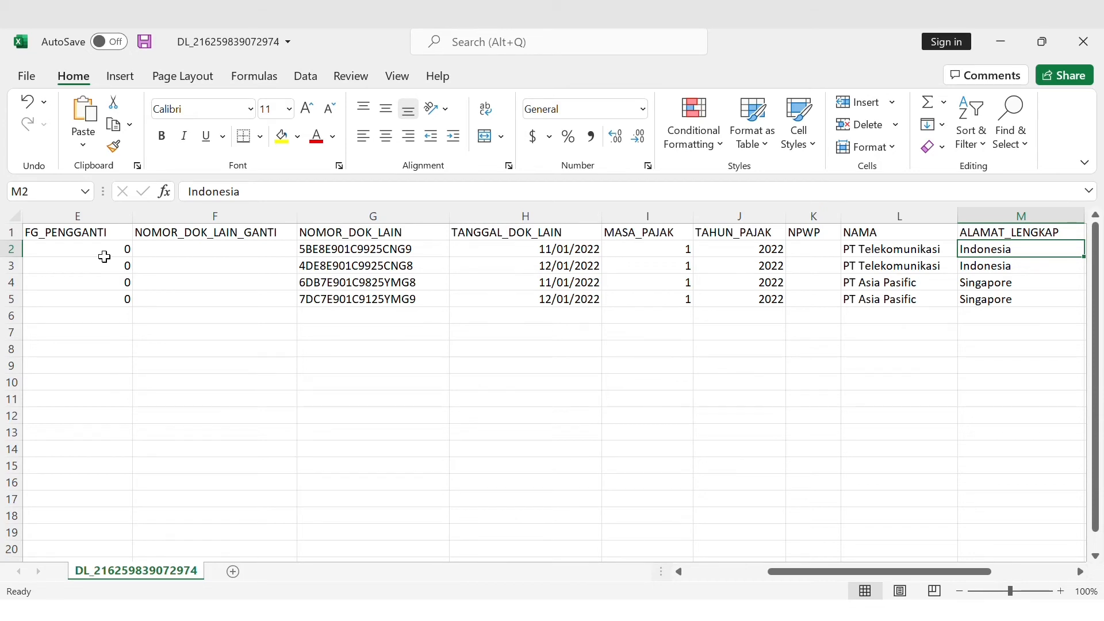
{"action": "key", "text": "Right"}
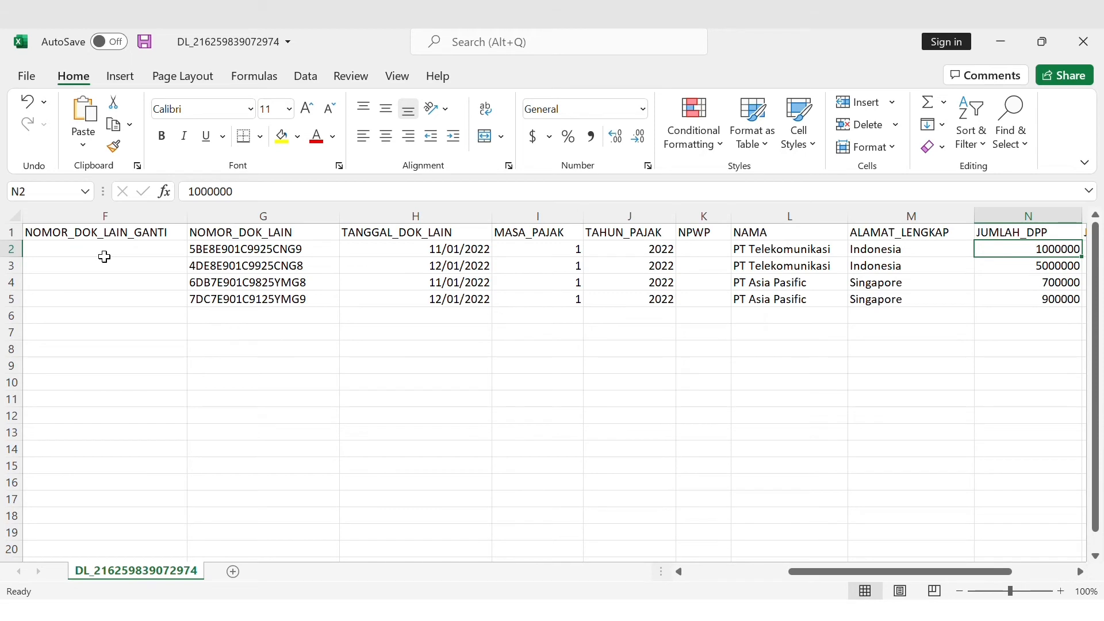
{"action": "key", "text": "Right"}
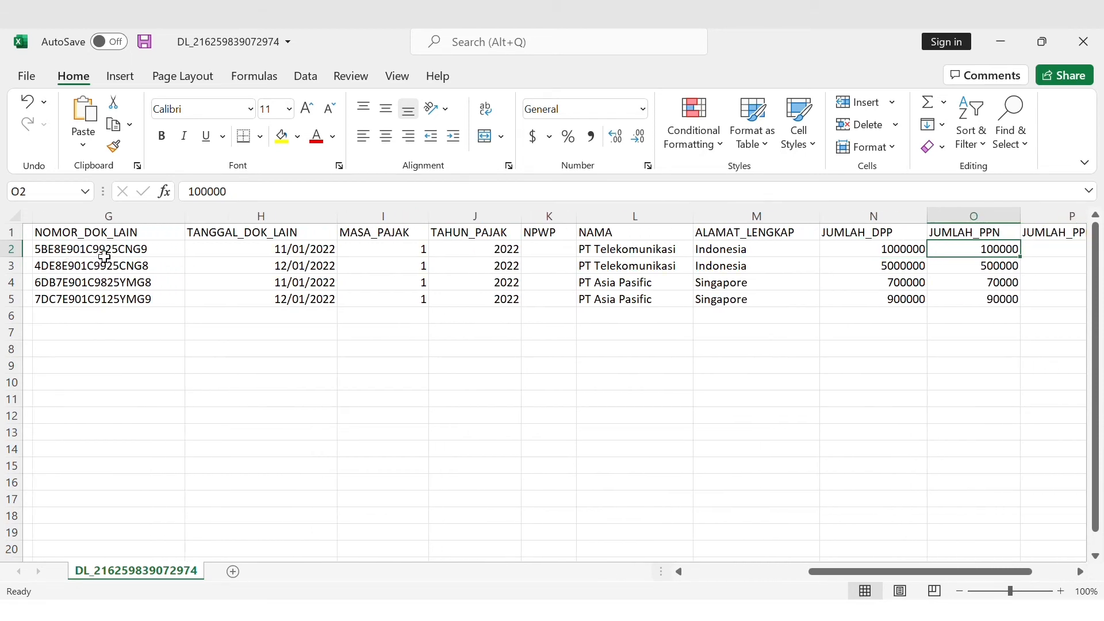
{"action": "key", "text": "Right"}
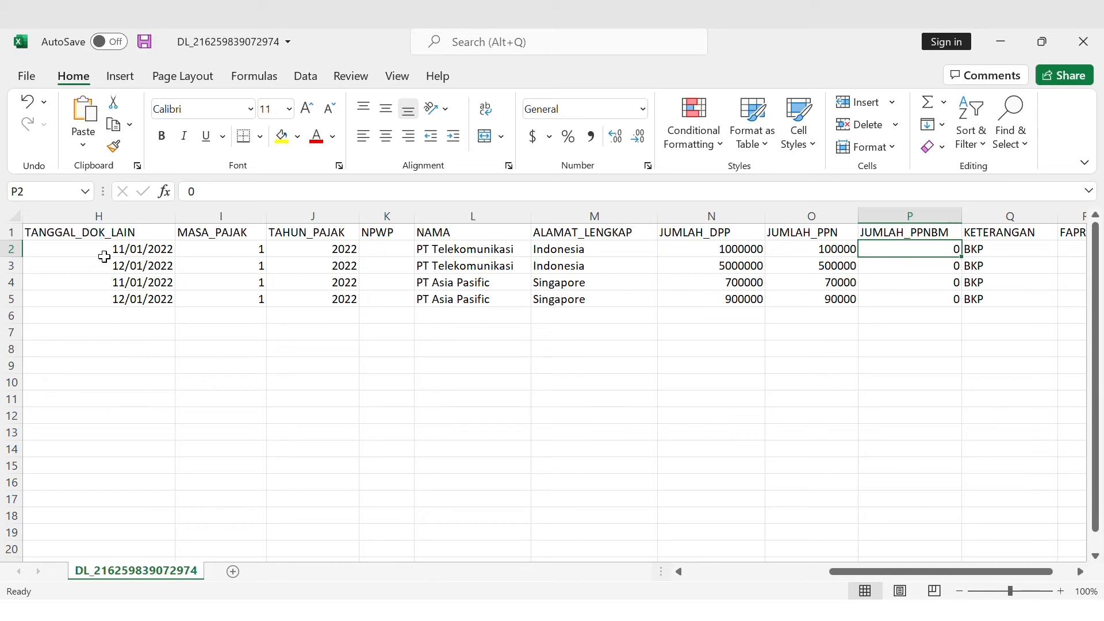
{"action": "key", "text": "Right"}
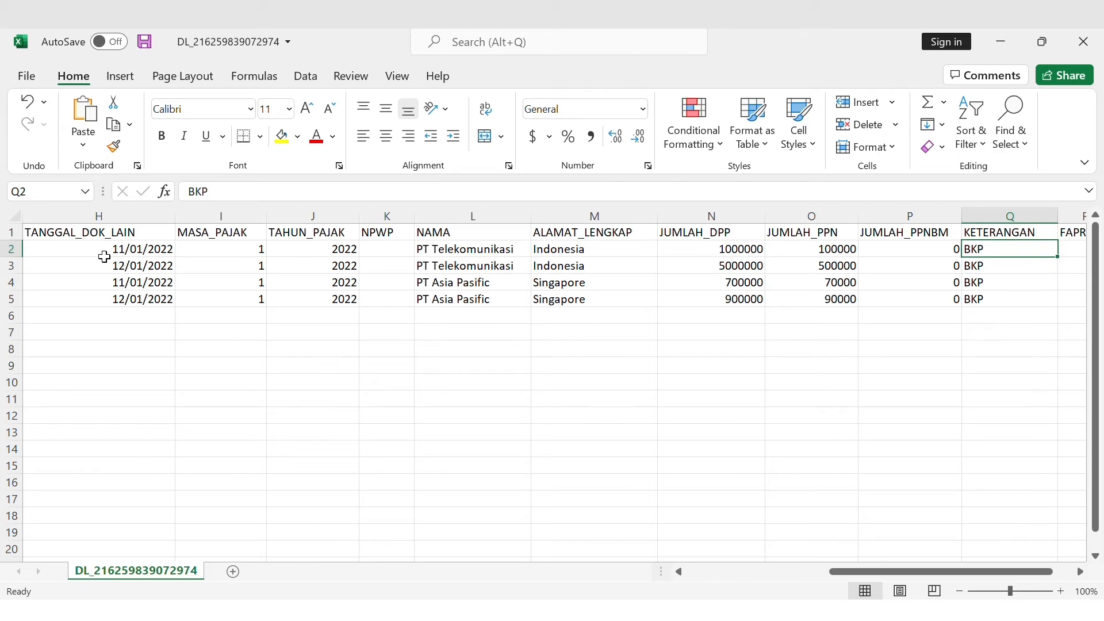
{"action": "key", "text": "Right"}
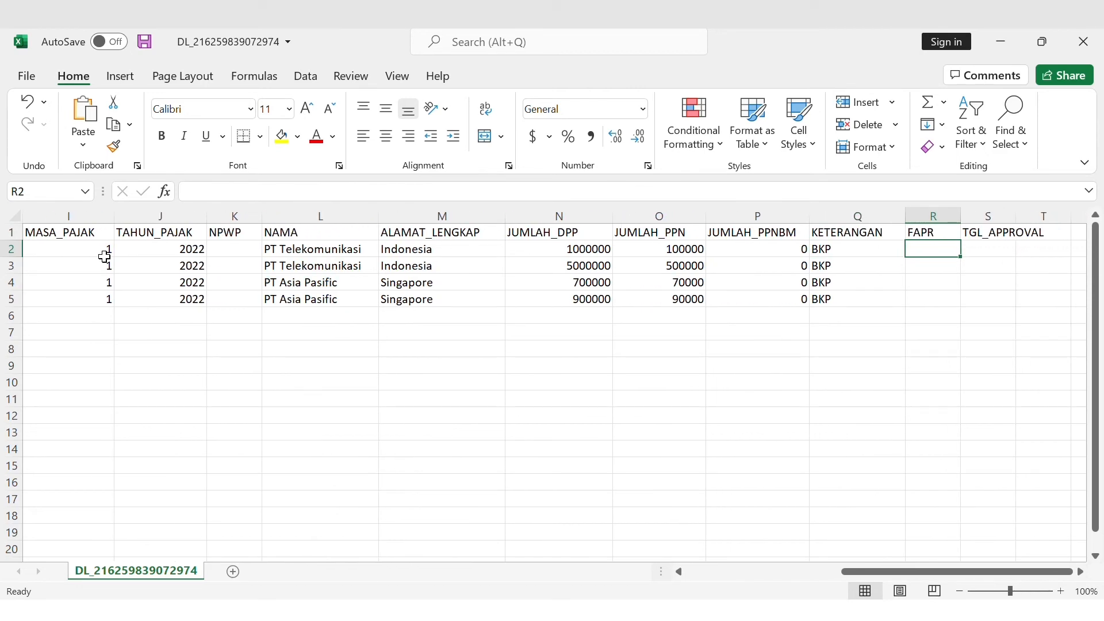
{"action": "key", "text": "Right"}
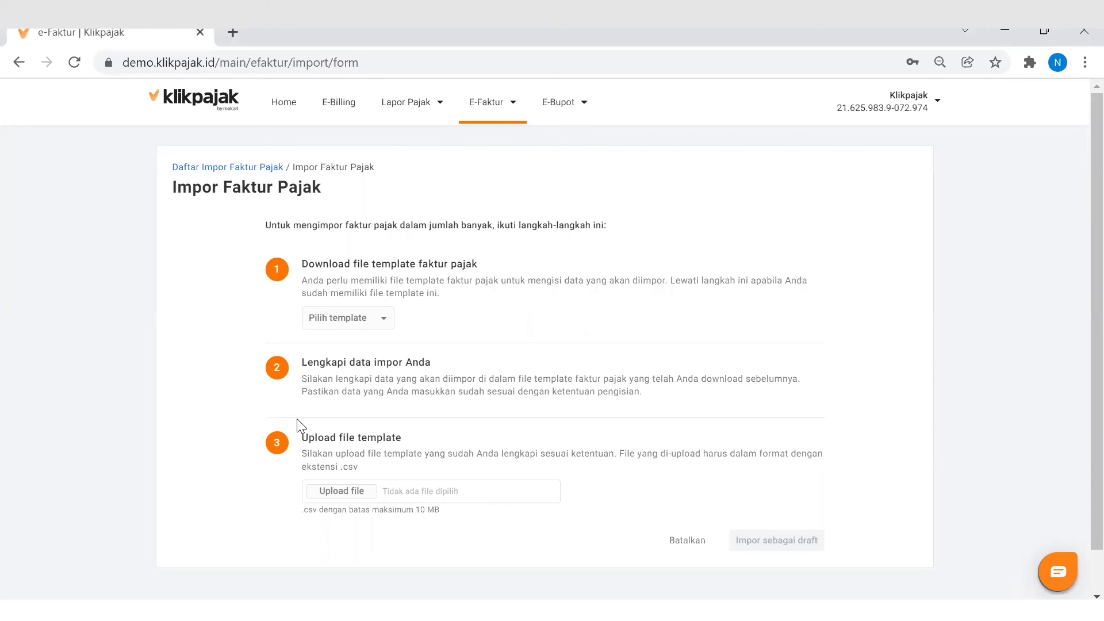
Switch to Klikpajak's import form, upload the CSV whose name starts with DL_, import it as a draft and check its import status
{"action": "left_click", "coordinate": [355, 491]}
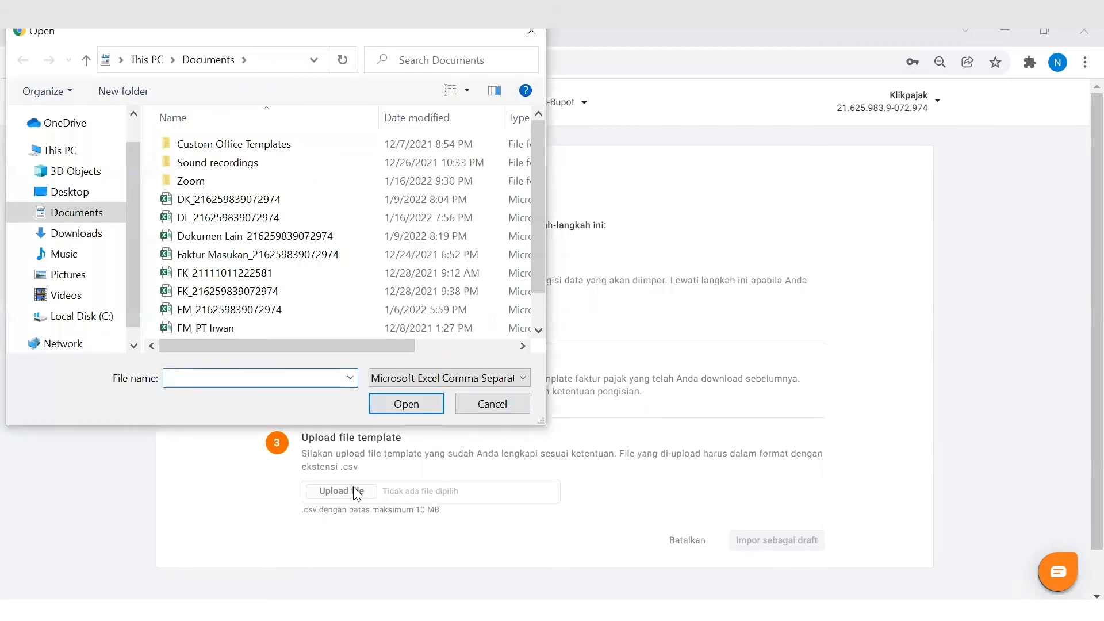
{"action": "left_click", "coordinate": [300, 218]}
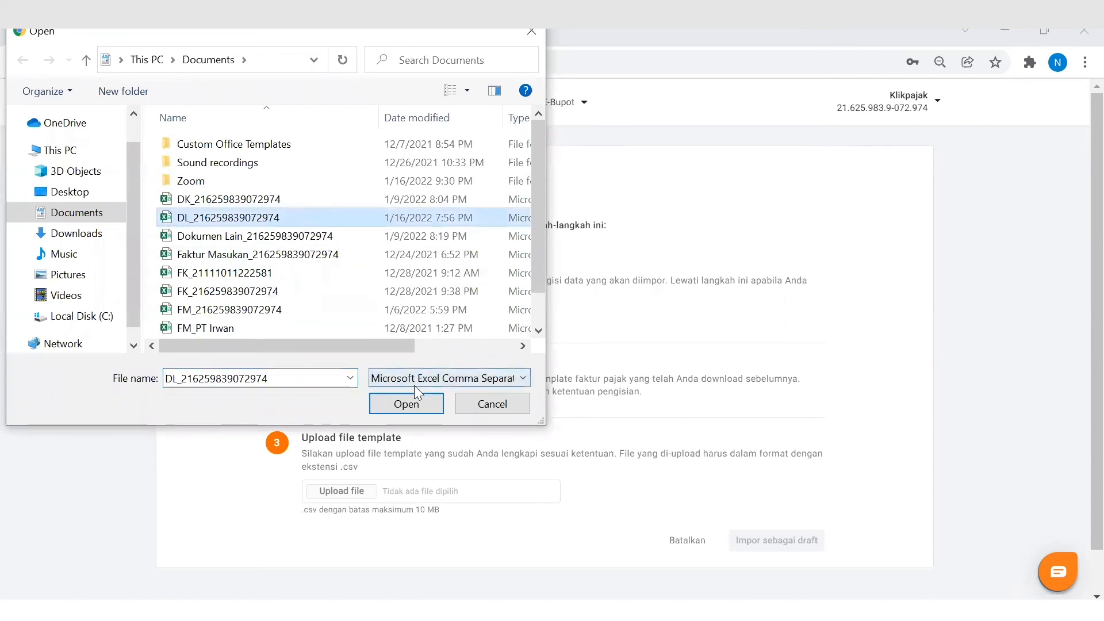
{"action": "left_click", "coordinate": [421, 403]}
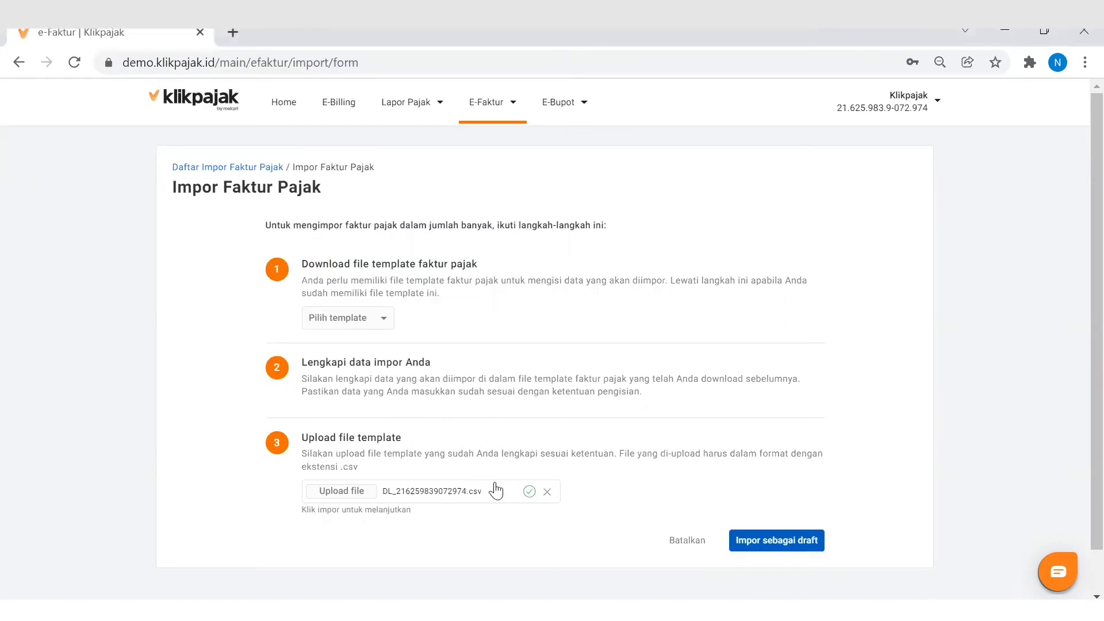
{"action": "left_click", "coordinate": [768, 548]}
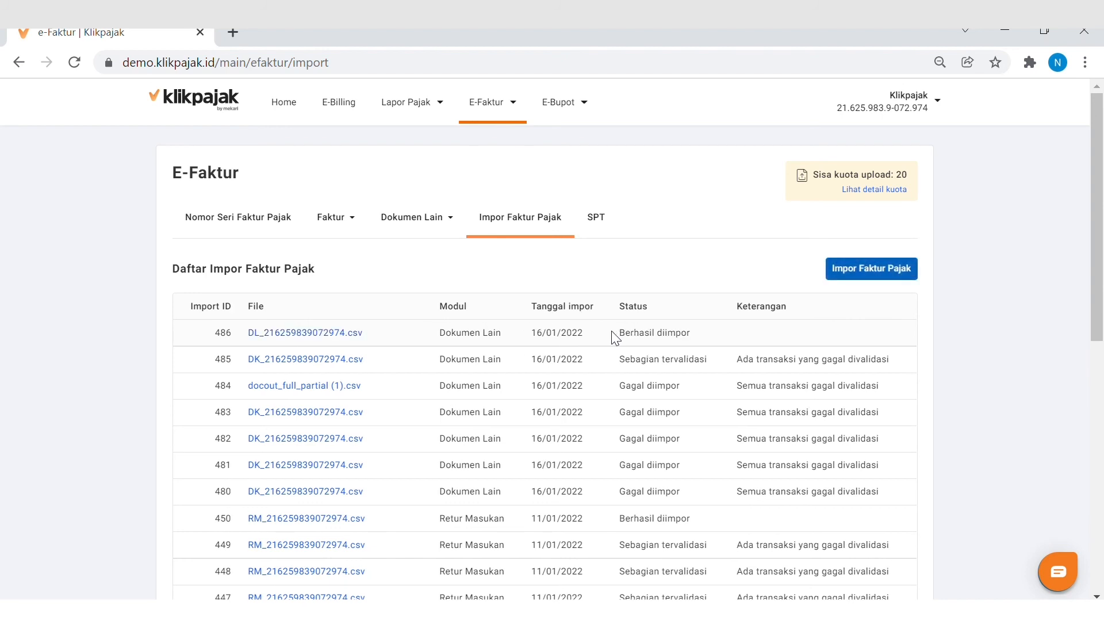
{"action": "left_click_drag", "start_coordinate": [620, 334], "coordinate": [700, 338]}
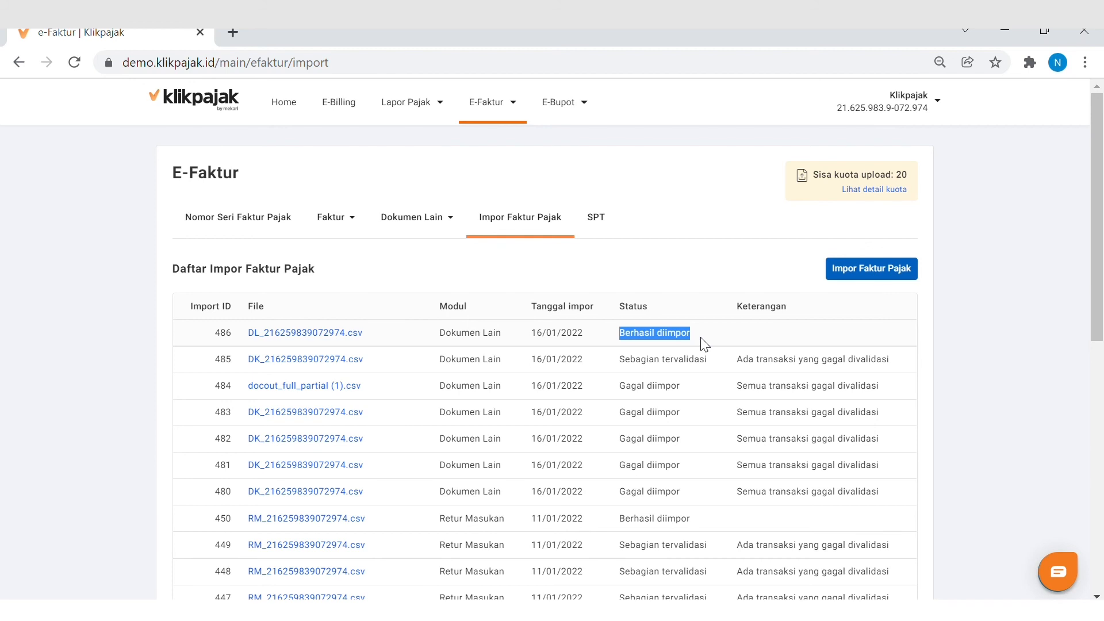
Open the Dokumen lain keluaran list and check the approval status of the first document
{"action": "left_click", "coordinate": [437, 222]}
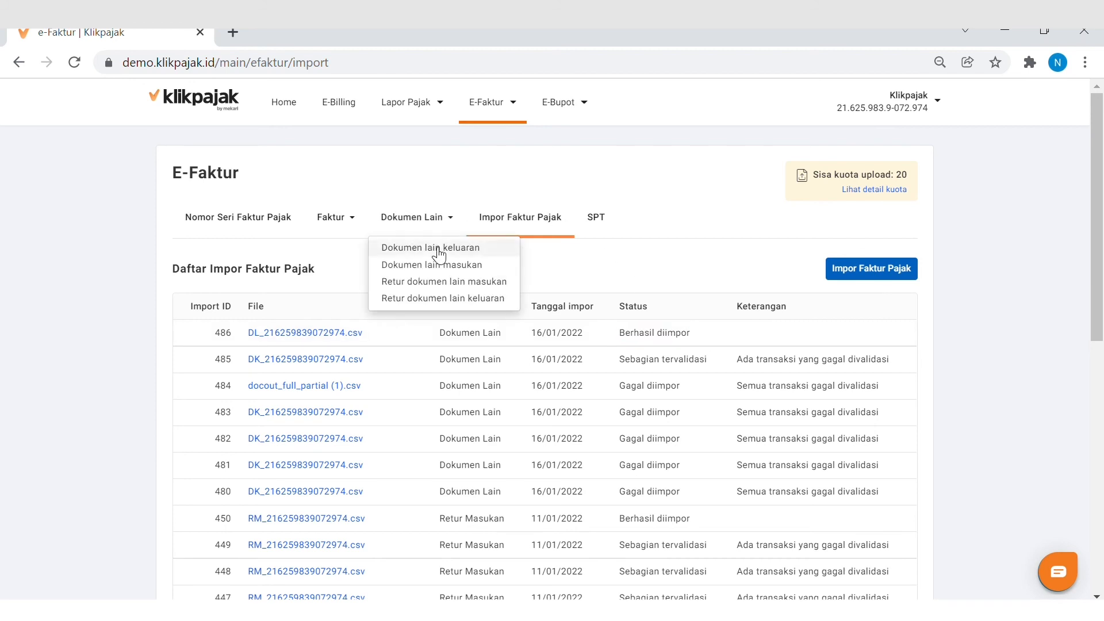
{"action": "left_click", "coordinate": [433, 247]}
{"action": "scroll", "coordinate": [655, 338], "scroll_direction": "right", "scroll_amount": 4}
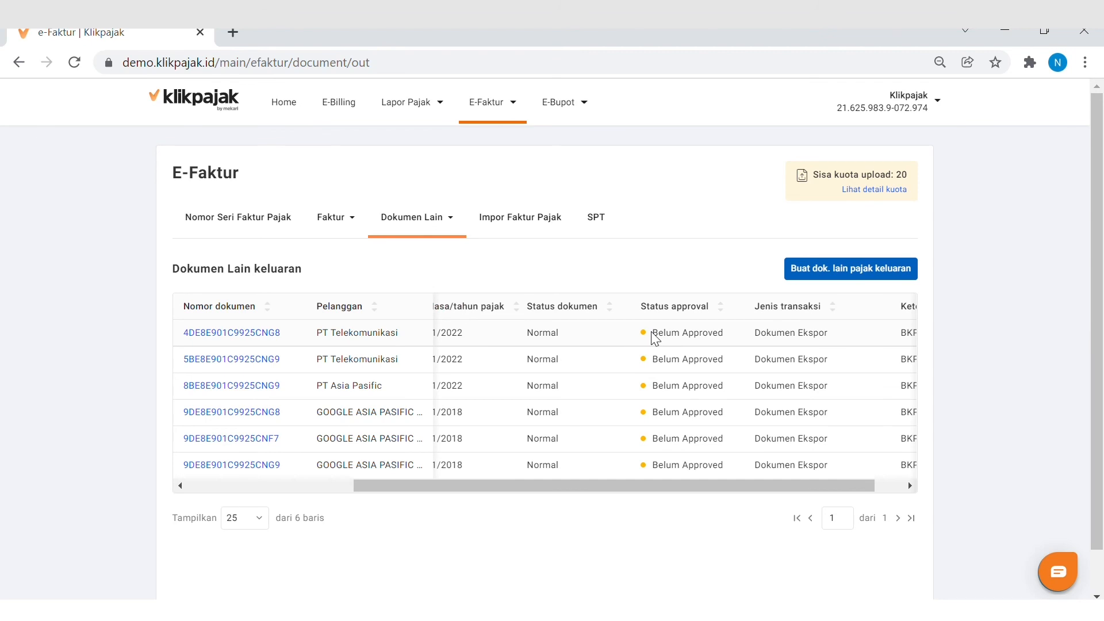
{"action": "left_click_drag", "start_coordinate": [651, 333], "coordinate": [741, 324]}
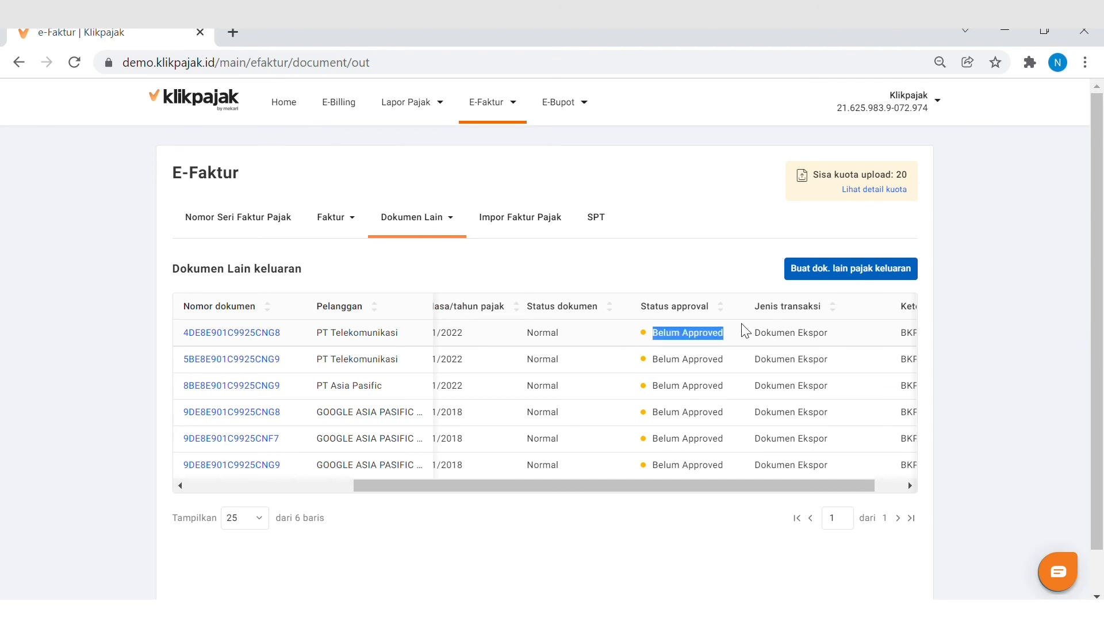
Open the Dokumen lain masukan list and check the approval status of its first document
{"action": "left_click", "coordinate": [436, 220]}
{"action": "left_click", "coordinate": [451, 265]}
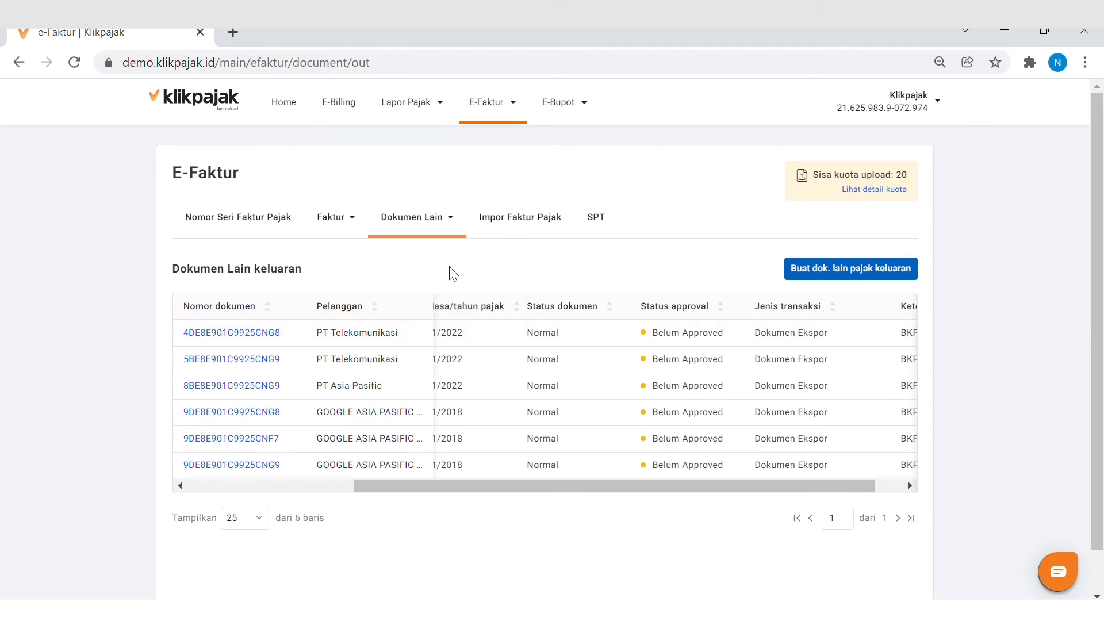
{"action": "left_click_drag", "start_coordinate": [649, 345], "coordinate": [714, 343]}
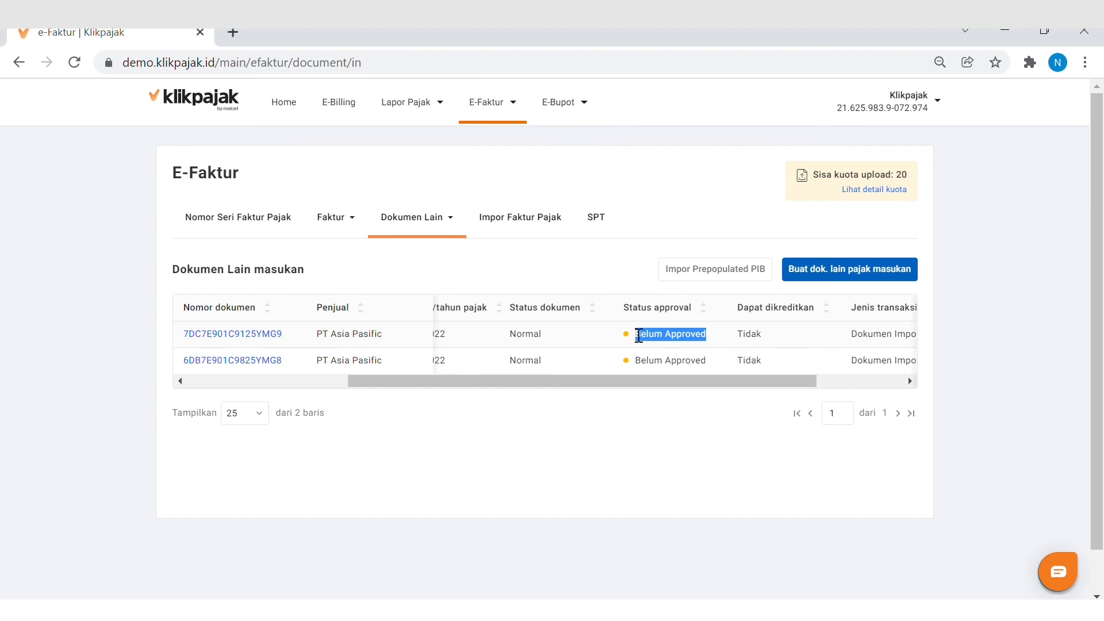
Open the first Dokumen Lain masukan entry from PT Asia Pasific, upload it for approval and check its status
{"action": "left_click", "coordinate": [260, 334]}
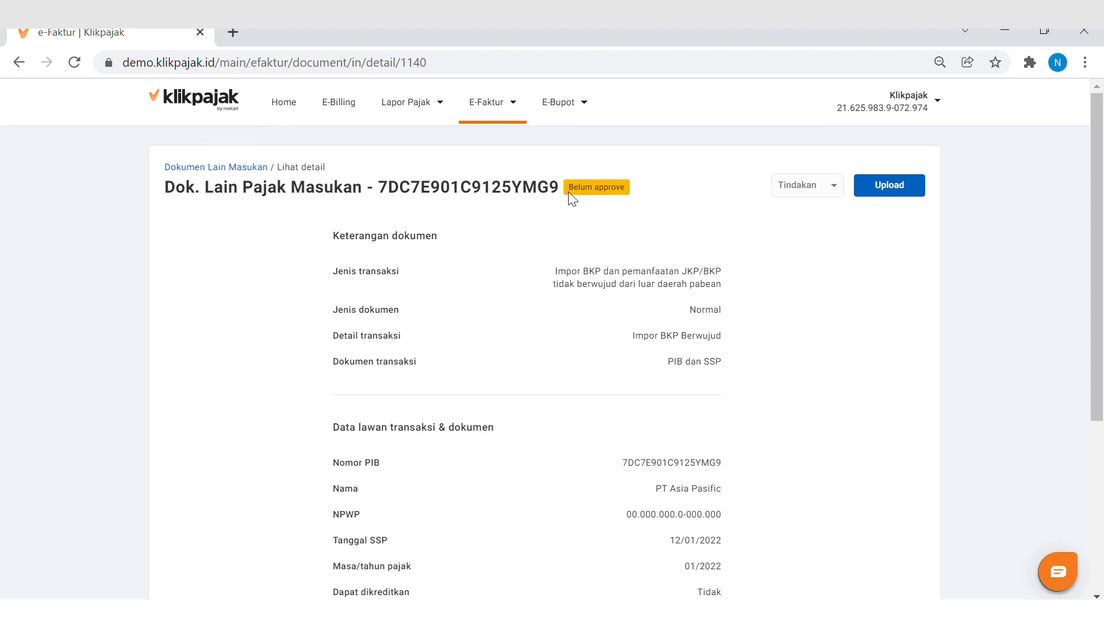
{"action": "left_click_drag", "start_coordinate": [568, 190], "coordinate": [634, 195]}
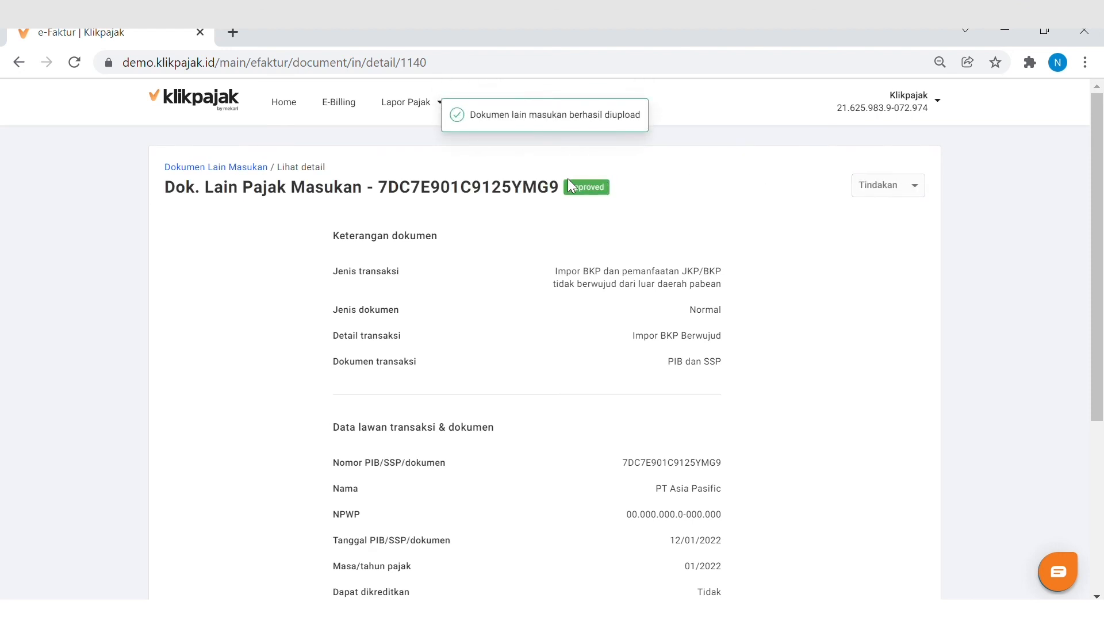
{"action": "left_click_drag", "start_coordinate": [566, 190], "coordinate": [618, 194]}
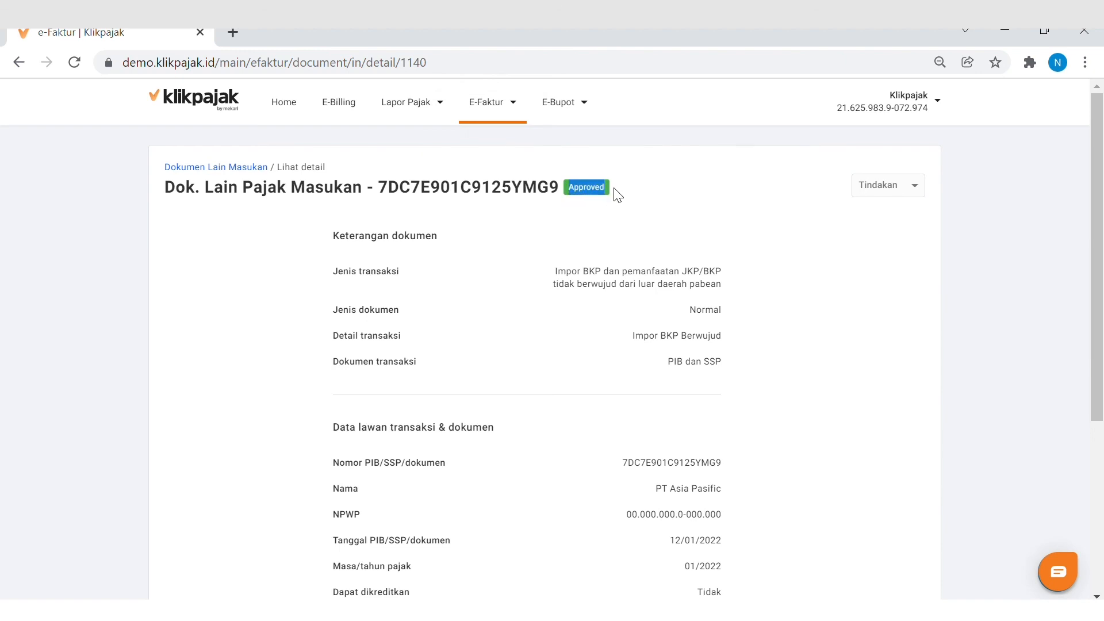